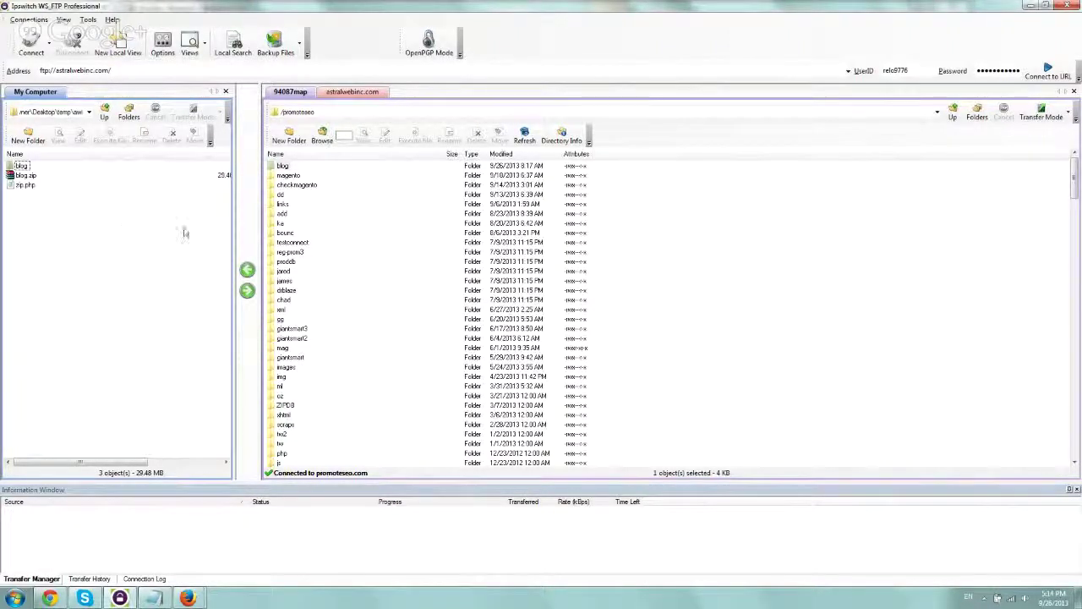
Step: Download the remote blog folder into the local folder, choosing Skip All for existing files
click(407, 233)
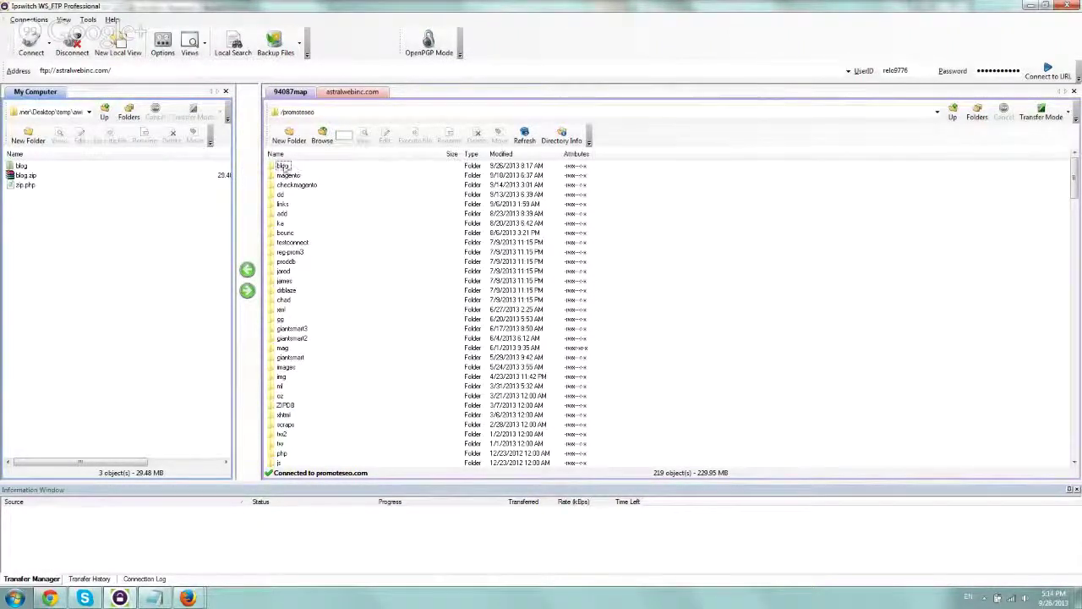
click(279, 167)
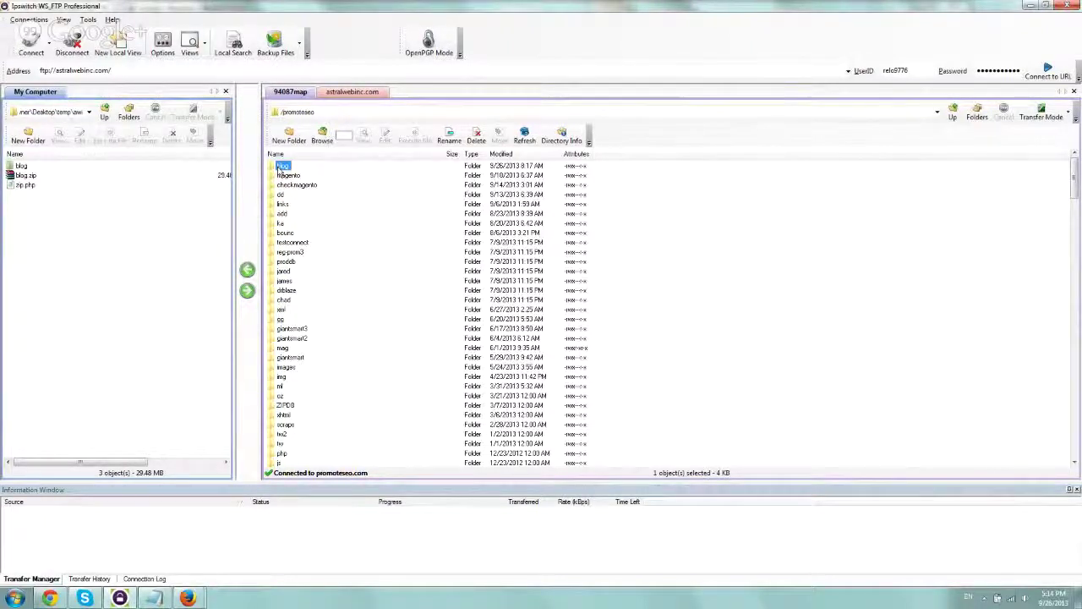
drag(282, 168, 203, 186)
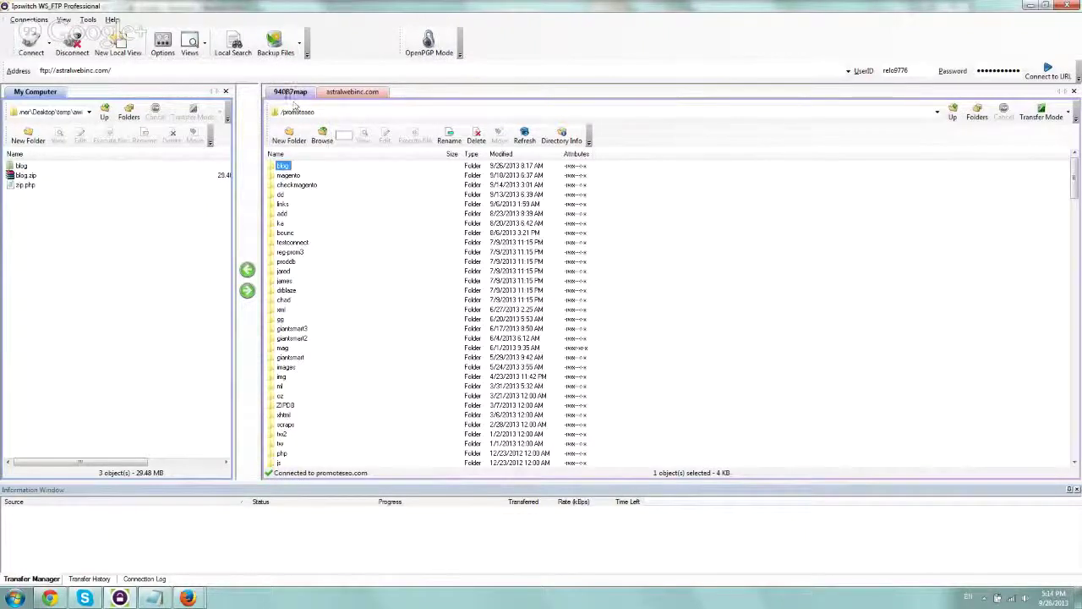
drag(282, 166, 117, 273)
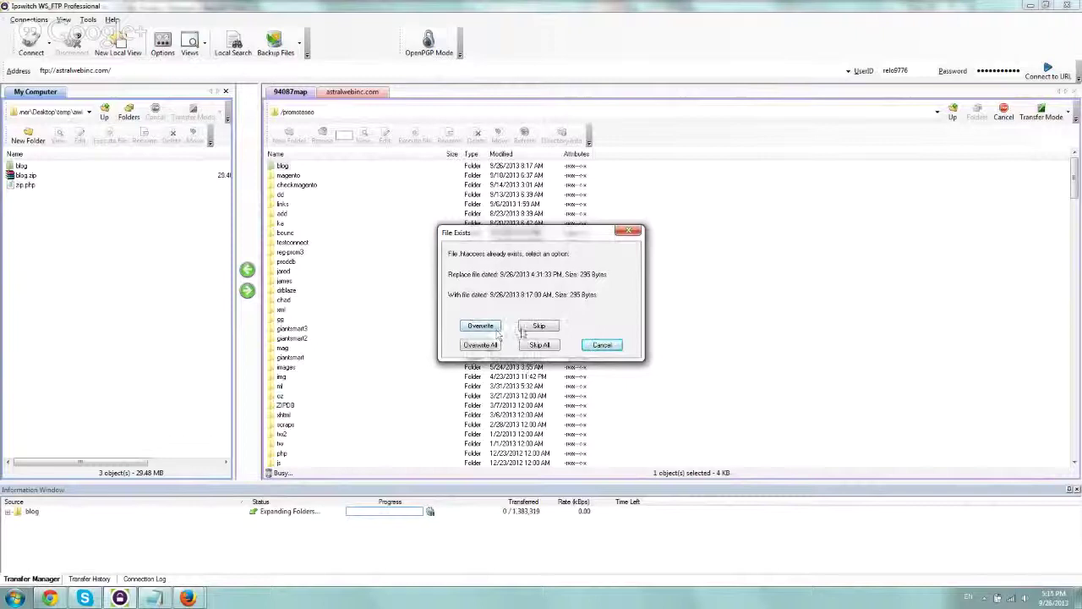
click(539, 345)
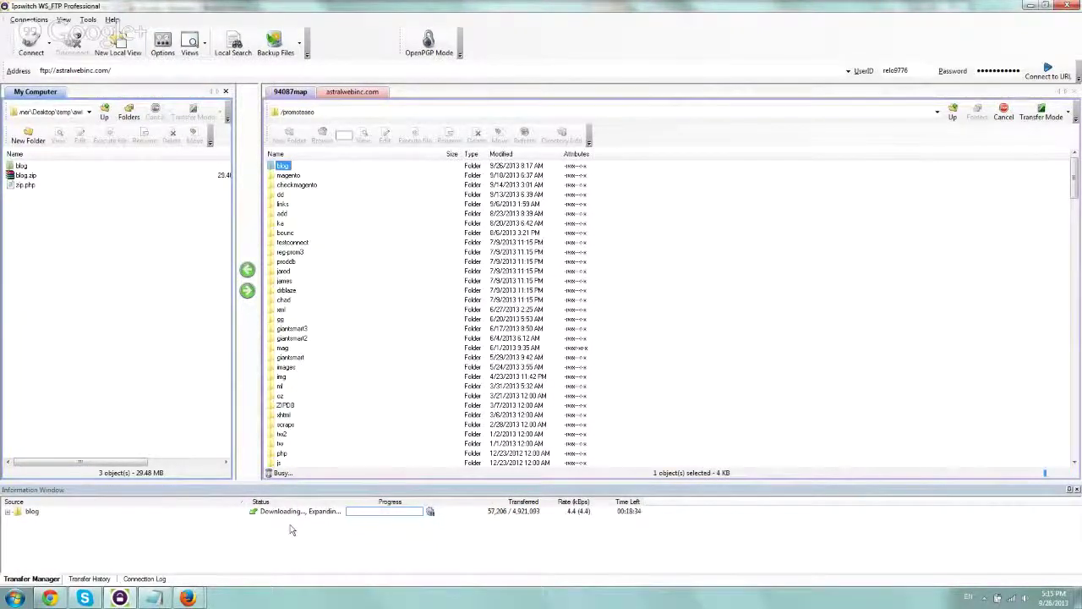
Step: Pause the blog transfer in the Transfer Manager, then delete it from the list
right_click(227, 517)
click(254, 439)
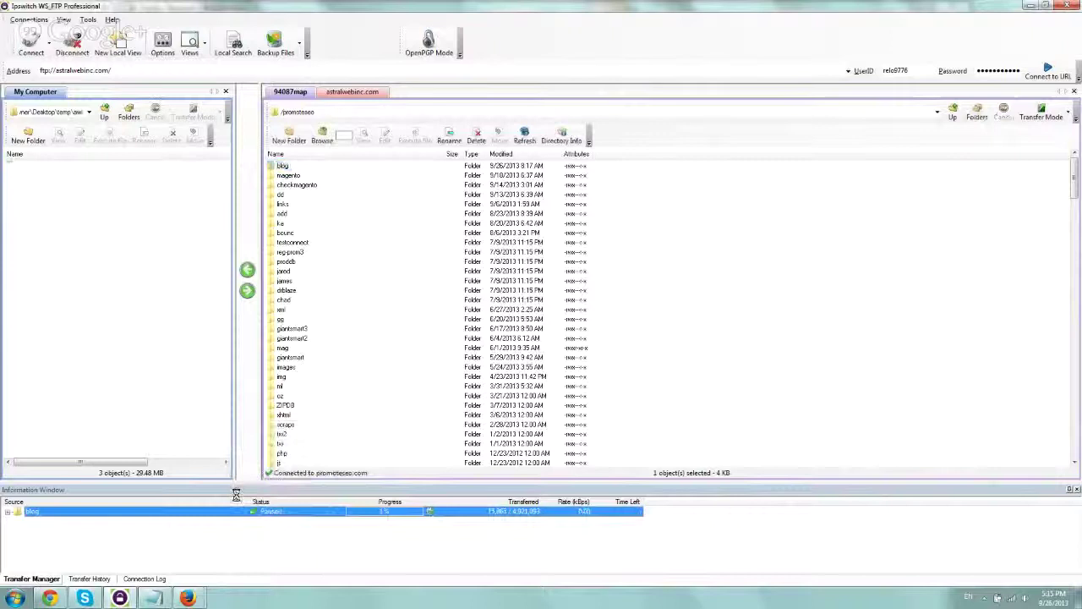
right_click(223, 519)
click(248, 458)
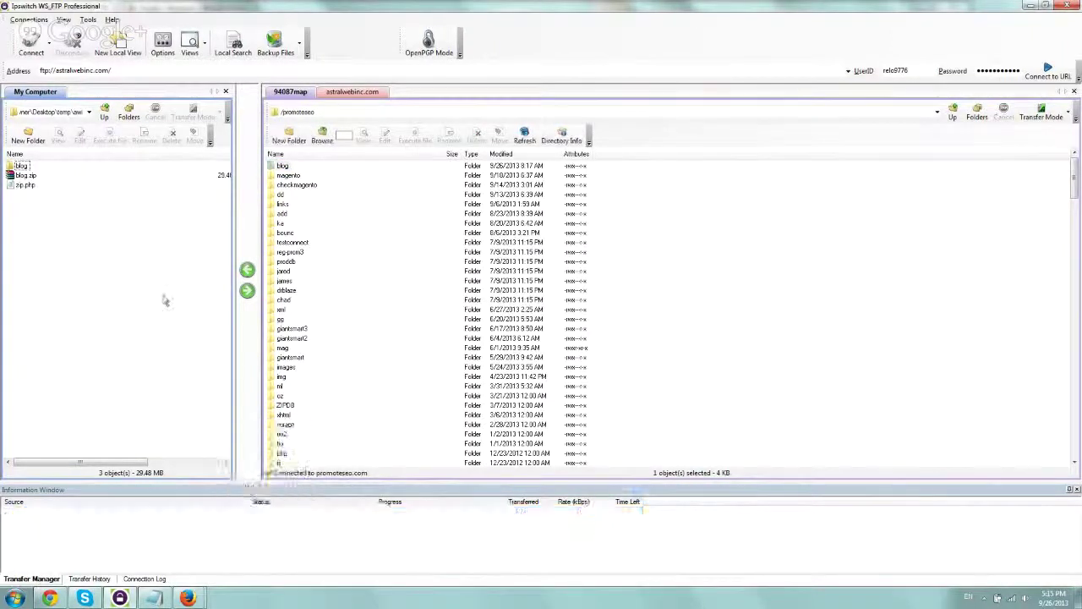
click(412, 277)
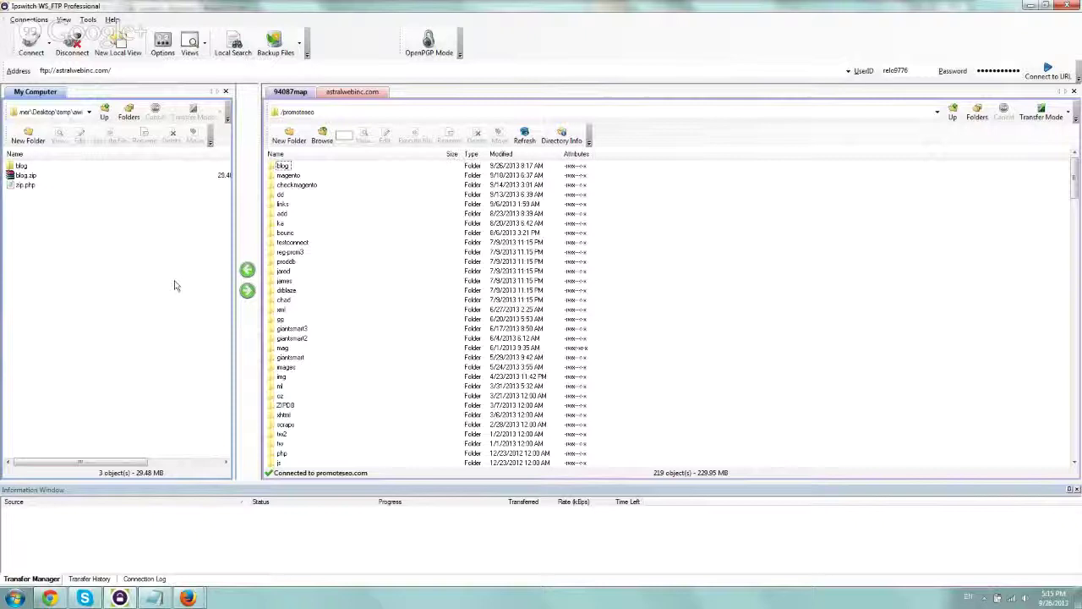
Step: Open zip.php and review its command zipping ./blog/ into blog.zip, plus the echo line
click(25, 185)
click(79, 140)
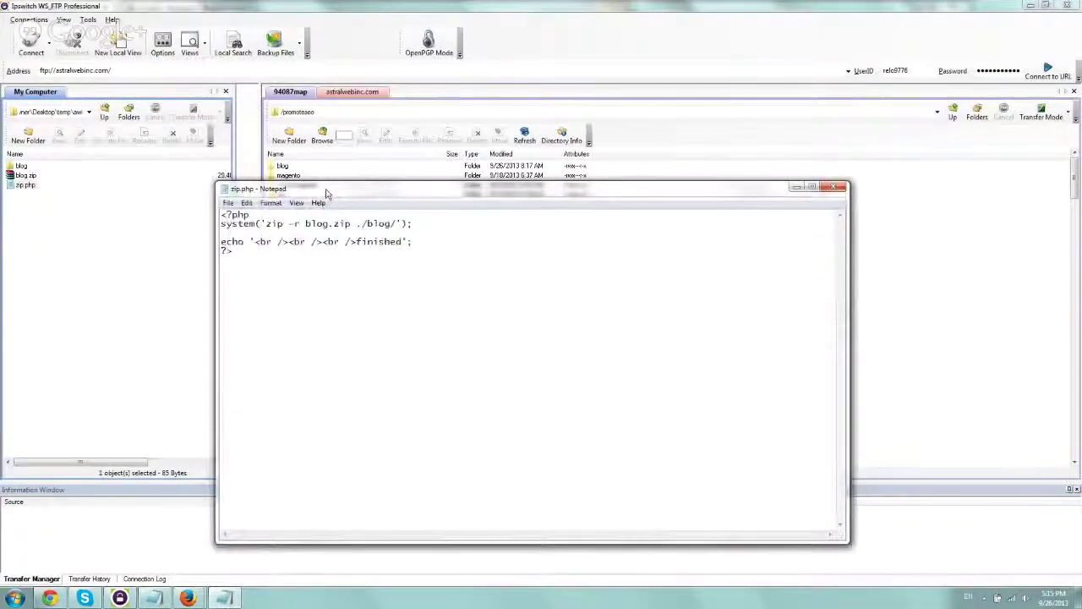
double_click(326, 189)
drag(1, 39, 197, 41)
click(196, 40)
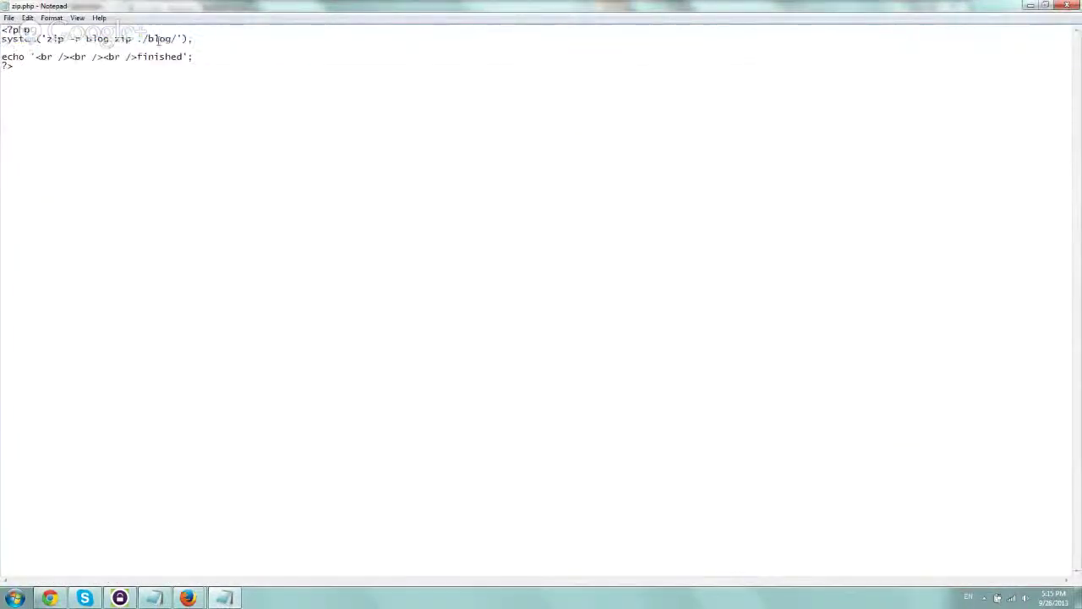
drag(2, 39, 82, 39)
click(34, 40)
click(76, 39)
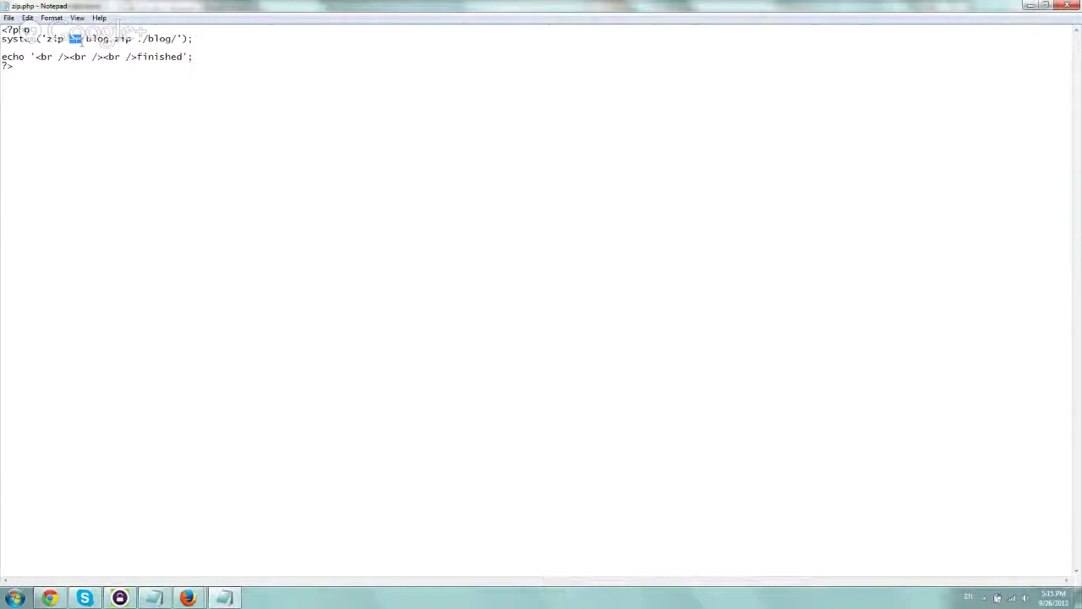
drag(84, 39, 131, 39)
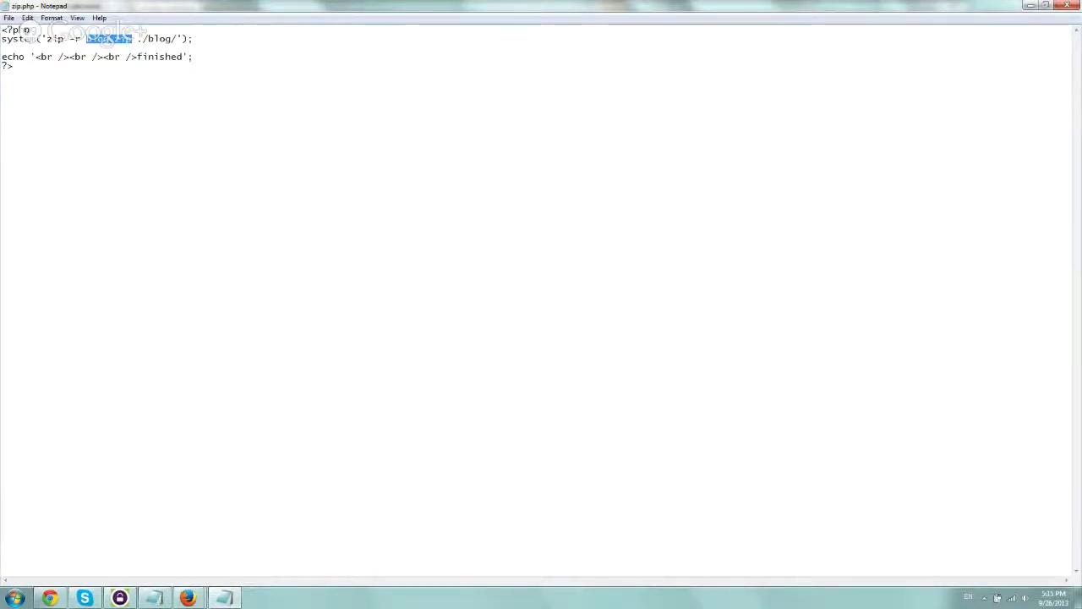
drag(137, 39, 172, 39)
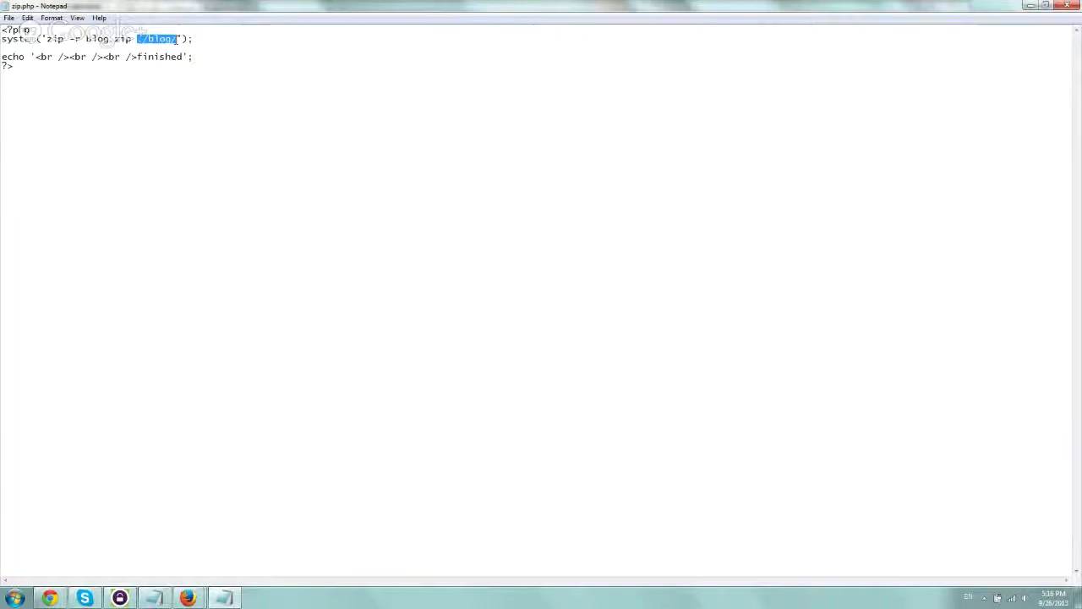
click(173, 39)
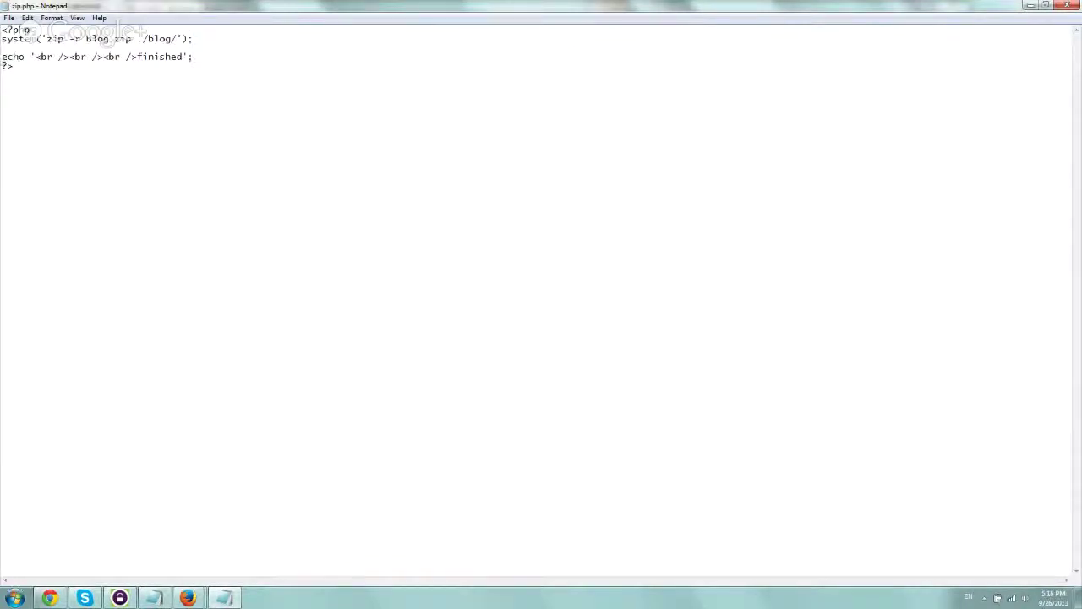
drag(2, 57, 181, 56)
click(214, 61)
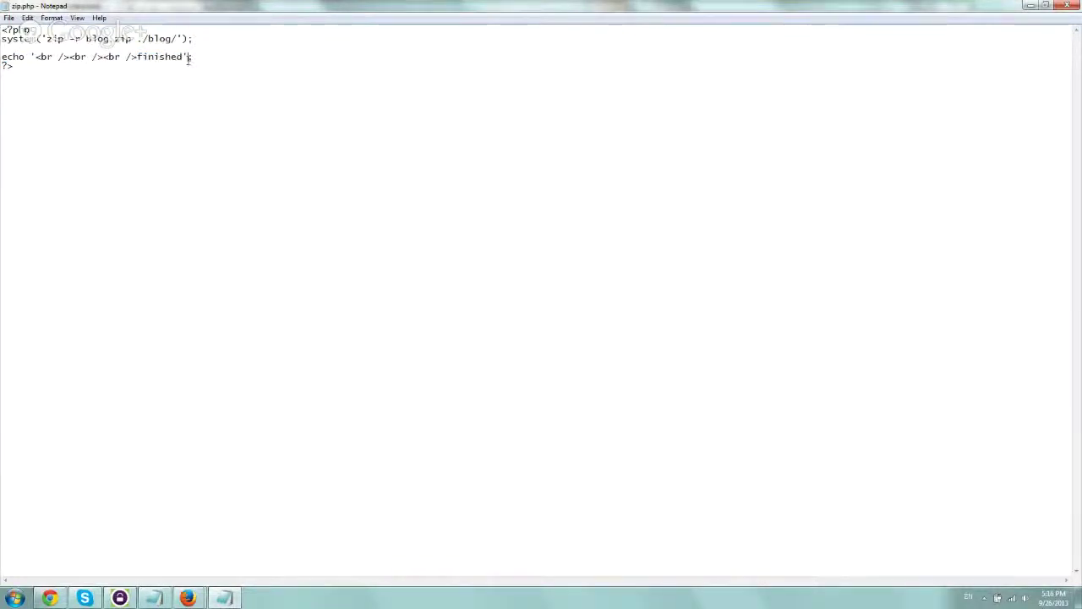
Step: Close zip.php and upload it to the server's promoteseo folder, overwriting the old copy
key(alt+F4)
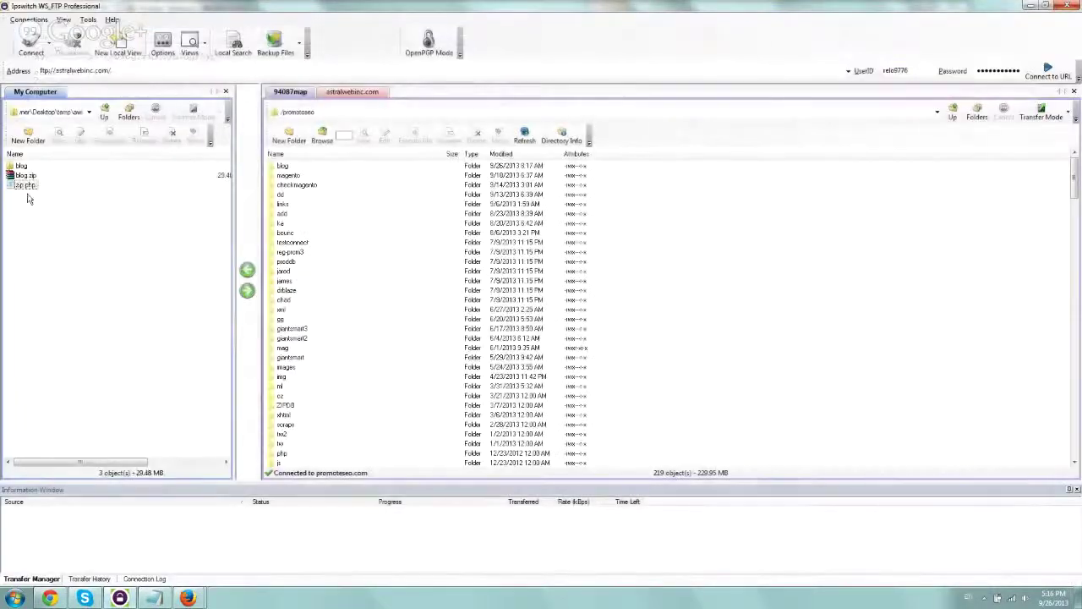
drag(26, 185, 530, 341)
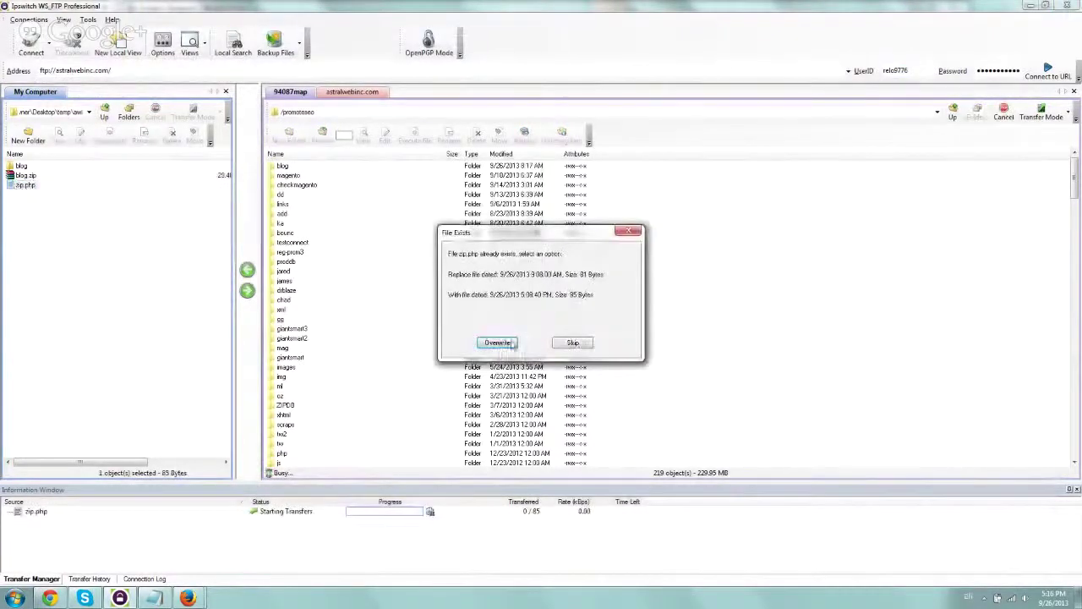
click(501, 343)
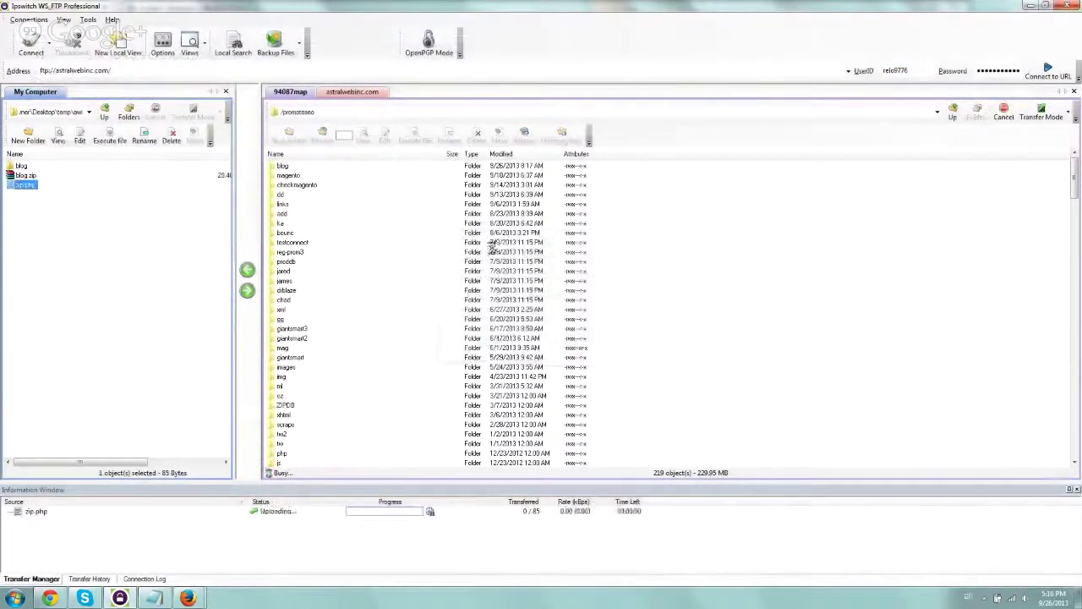
click(49, 598)
double_click(160, 25)
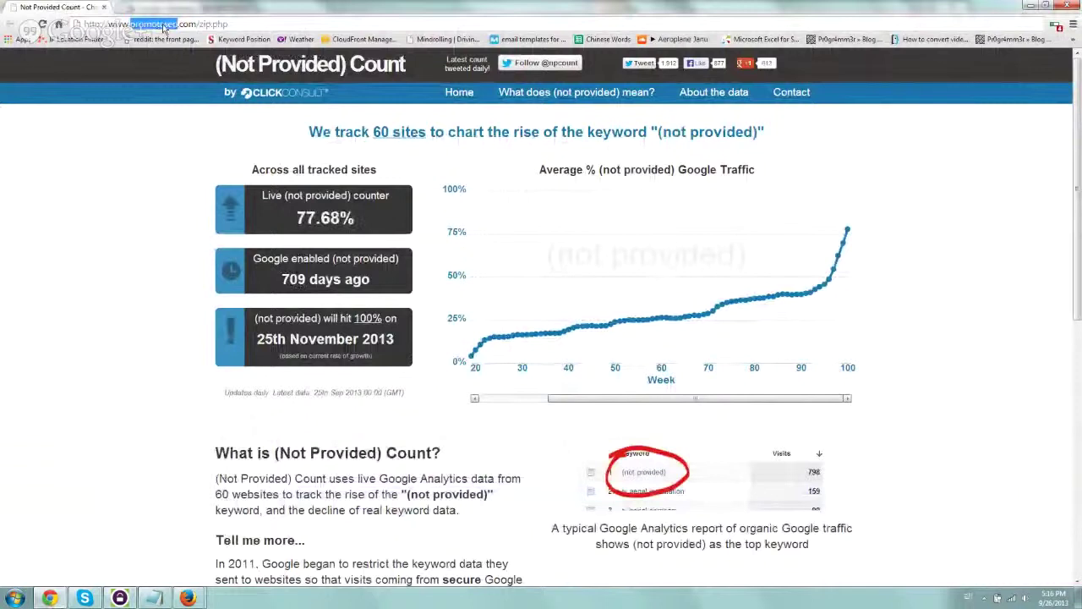
text(promoteseo)
key(Return)
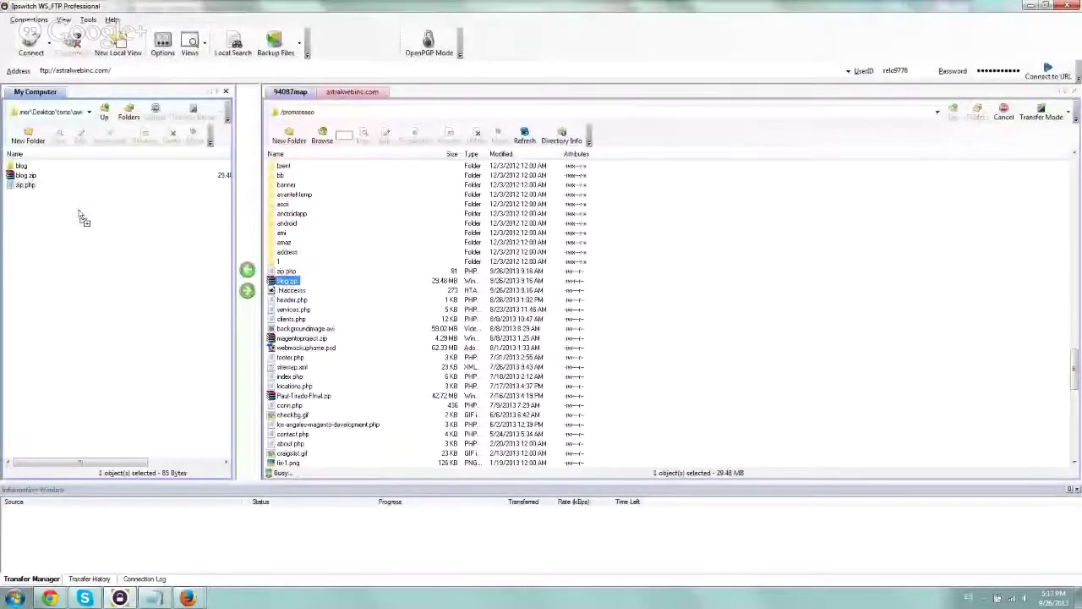
Step: Select the local blog.zip and disconnect from the old promoteseo server
drag(82, 217, 48, 185)
click(108, 175)
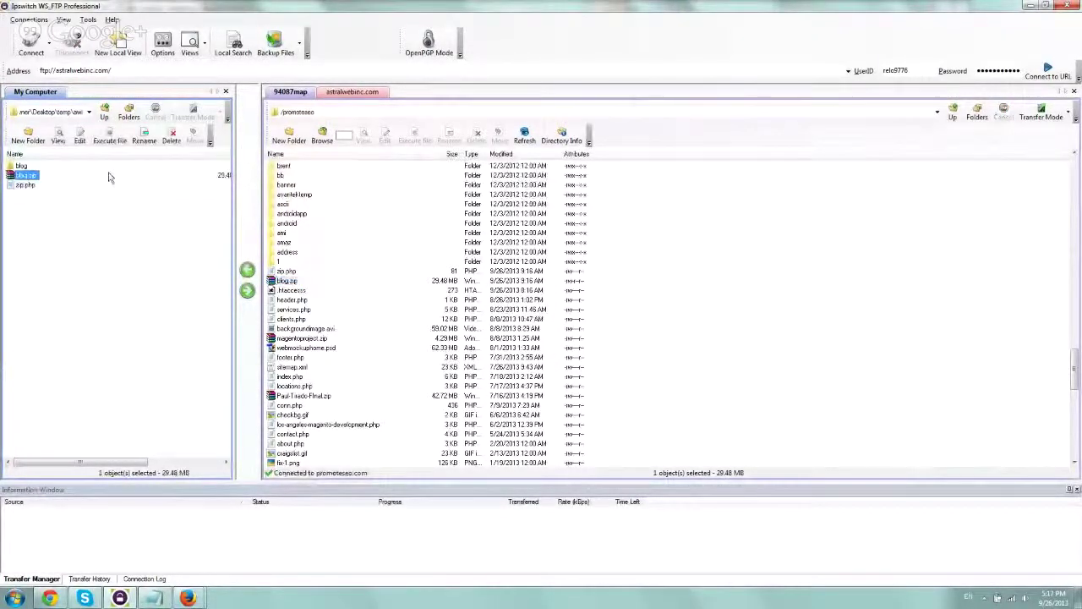
click(182, 465)
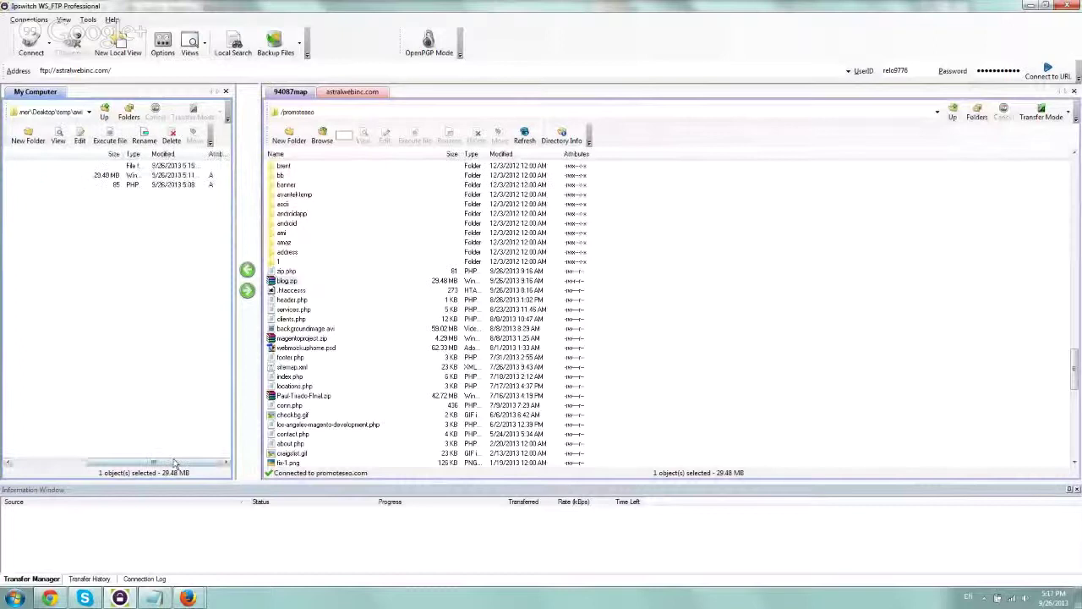
click(15, 461)
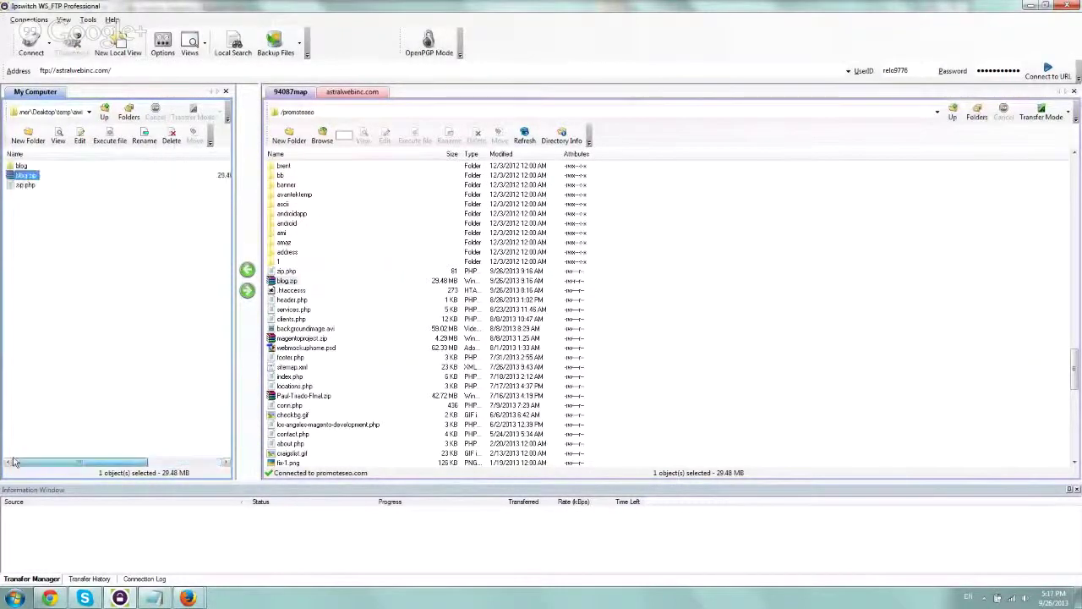
click(290, 92)
click(72, 42)
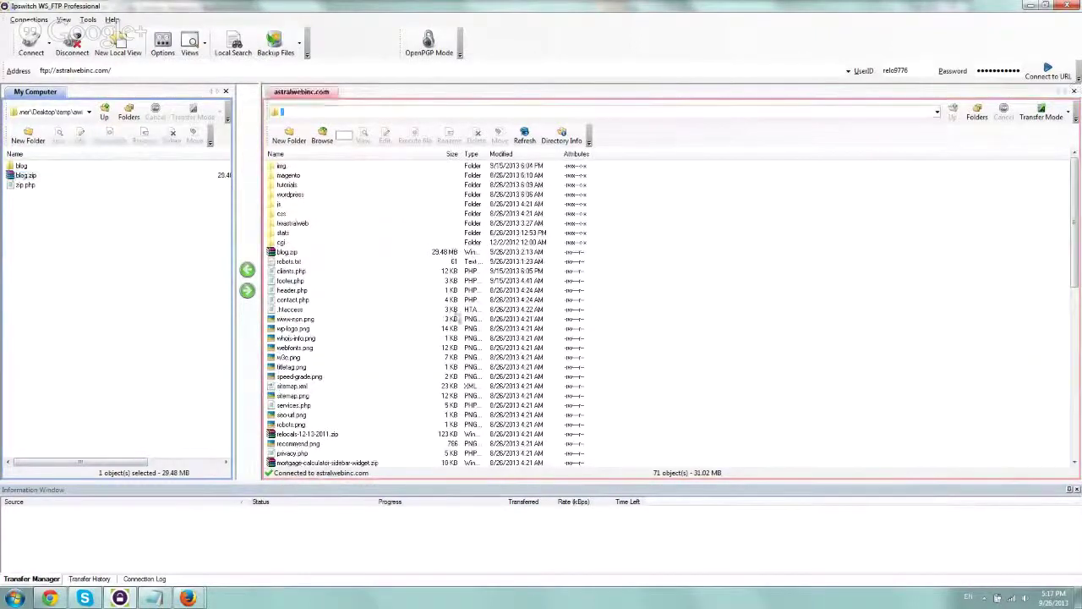
Step: Upload blog.zip into the astralwebinc.com server's root folder
click(71, 179)
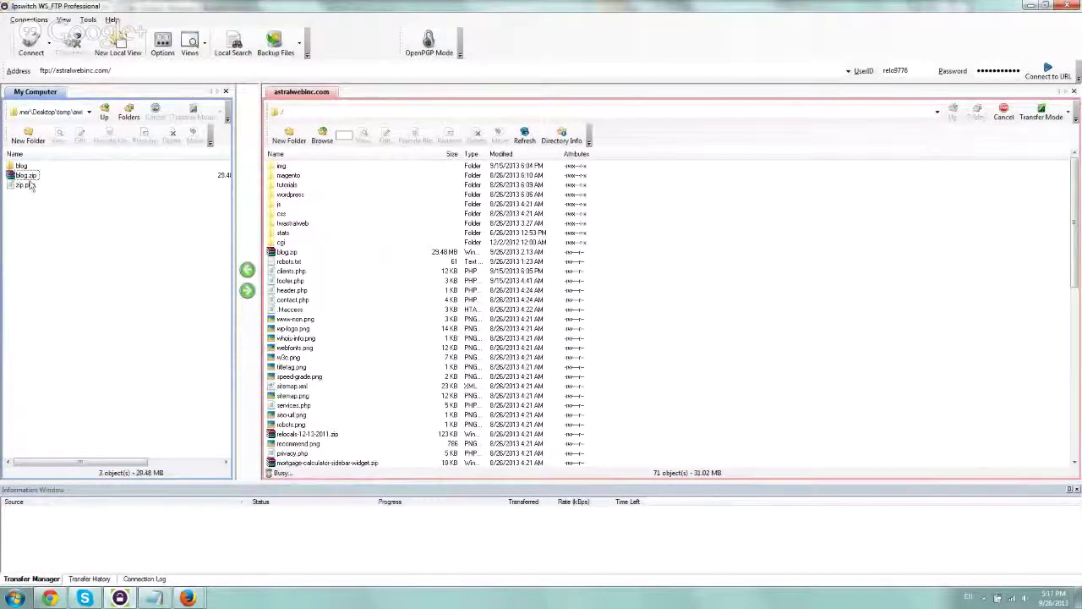
drag(26, 175, 338, 271)
click(288, 252)
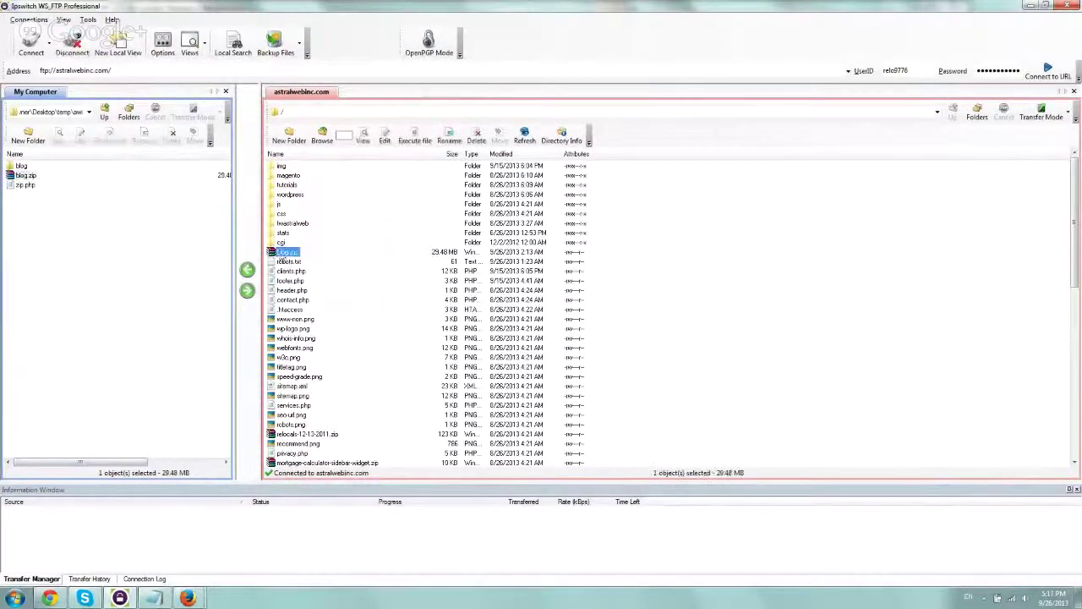
click(379, 262)
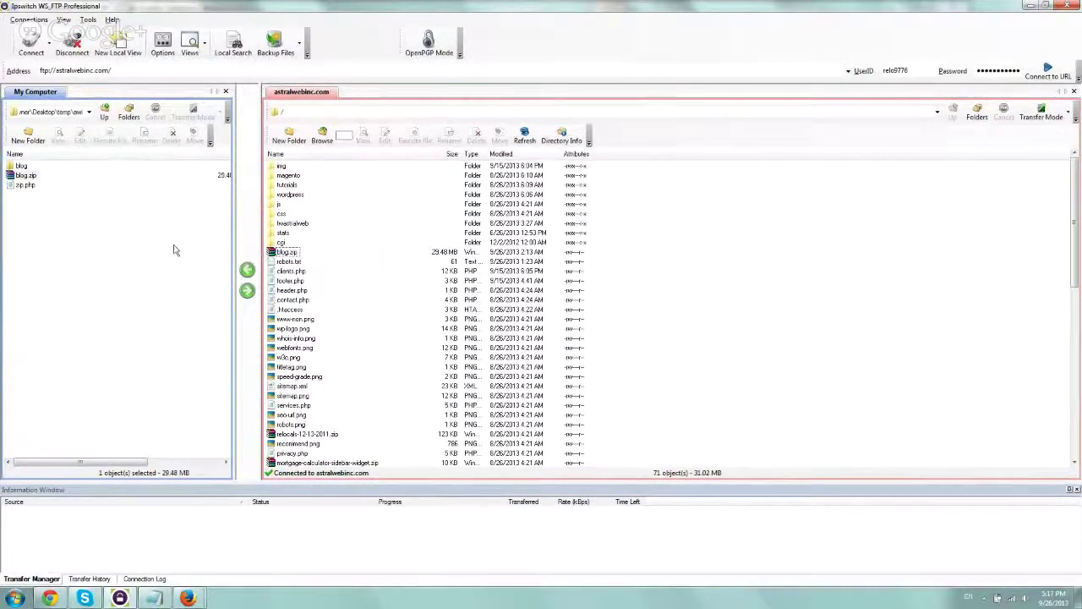
Step: Open zip.php in Notepad and save a copy as unzip.php
click(25, 184)
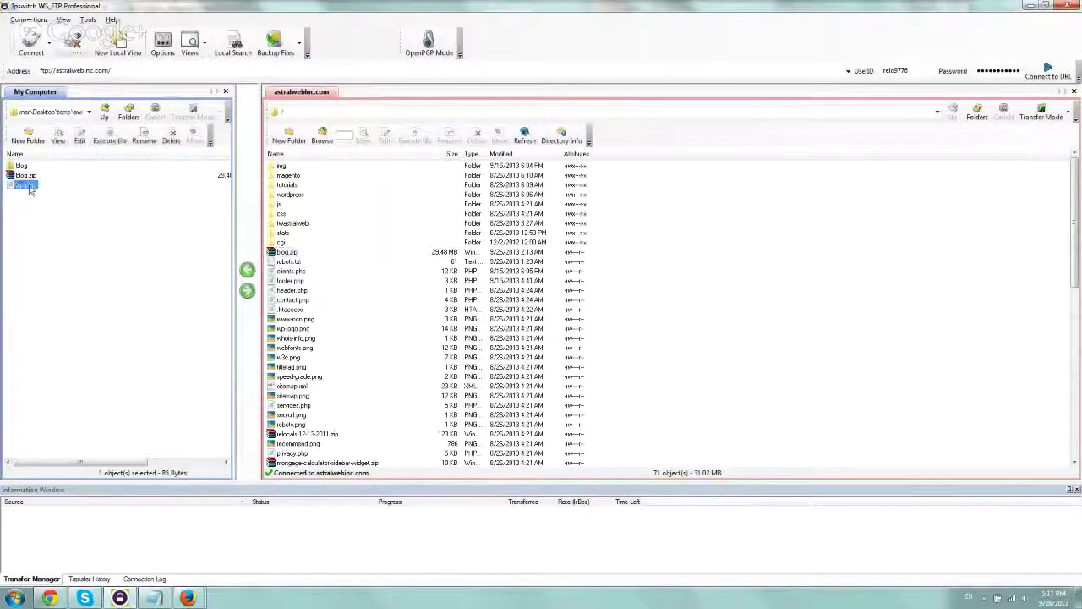
click(80, 135)
click(229, 203)
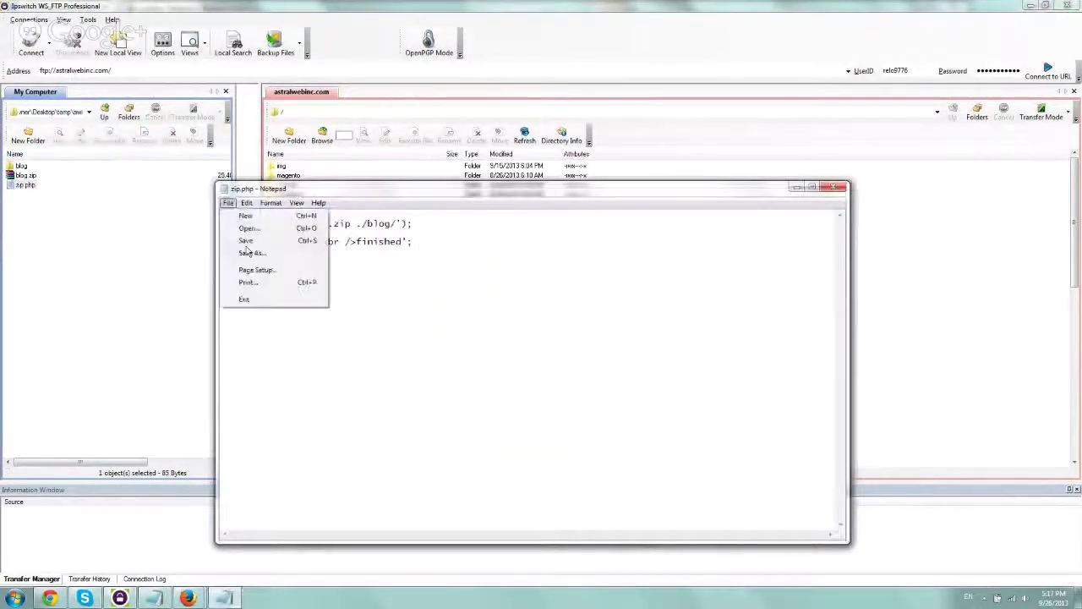
click(255, 252)
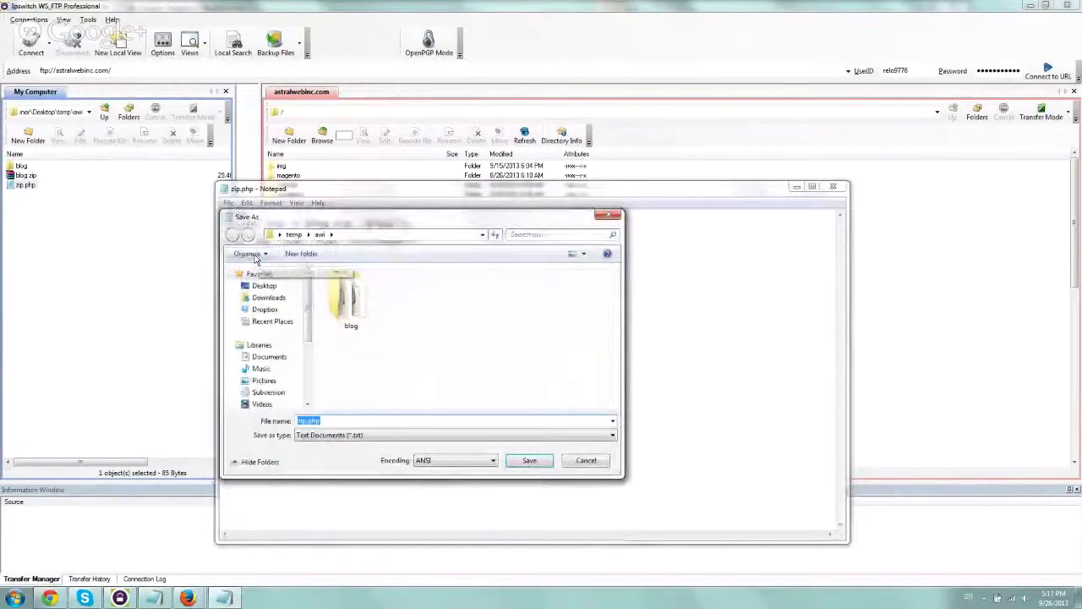
text(unzip.php)
key(Return)
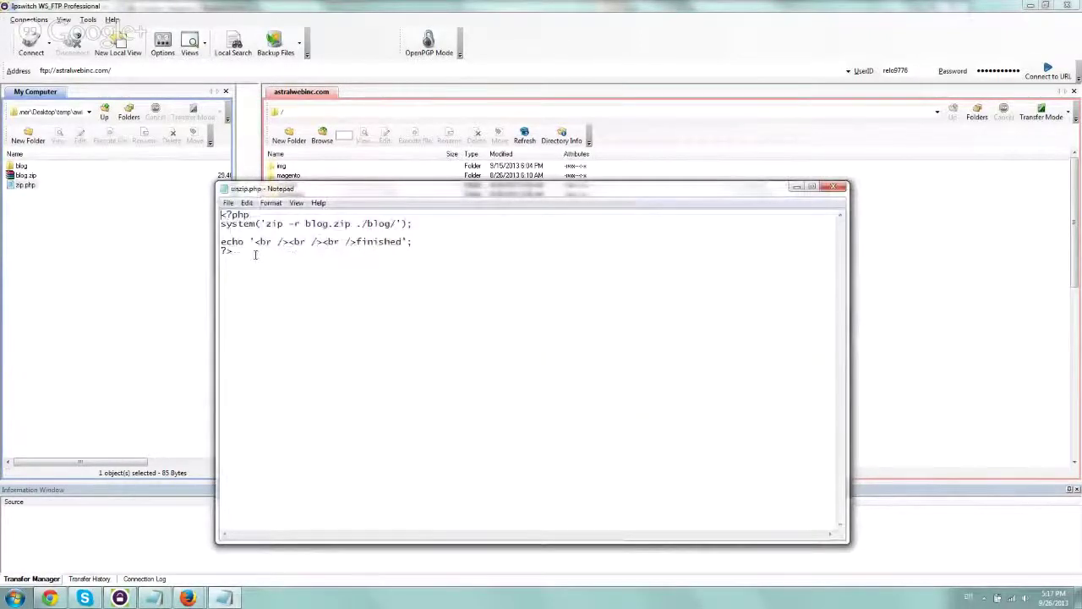
Step: Edit the command to 'unzip blog.zip', removing the -r option and the ./blog/ path
click(264, 224)
text(un)
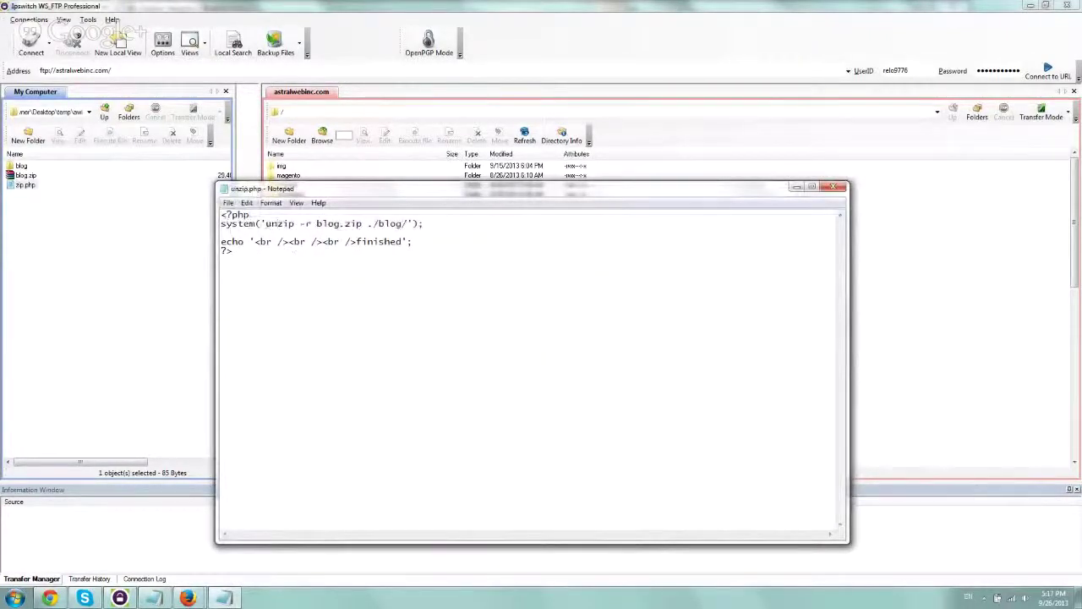
double_click(227, 225)
mouse_move(300, 224)
mouse_down()
mouse_move(326, 224)
mouse_move(317, 223)
mouse_up()
key(Delete)
key(Right)
key(Right)
key(Right)
key(Right)
key(Right)
key(Right)
key(Right)
key(Right)
key(Right)
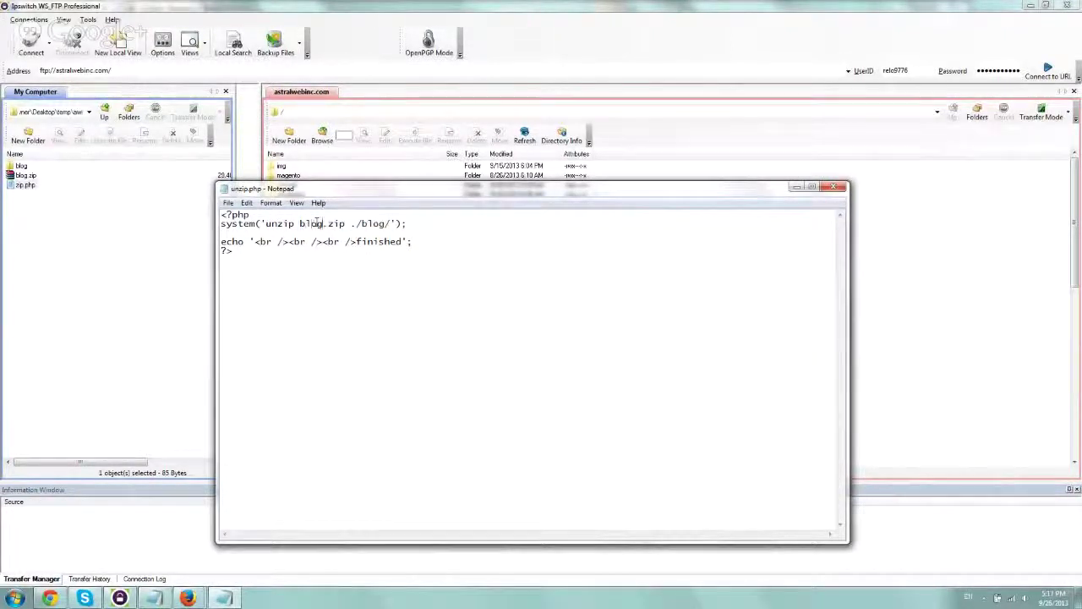
key(Delete)
key(Delete)
key(Delete)
key(Delete)
key(Delete)
key(Delete)
key(Delete)
key(Delete)
drag(233, 243, 425, 245)
Step: Save unzip.php and upload it to the astralwebinc.com server
click(834, 187)
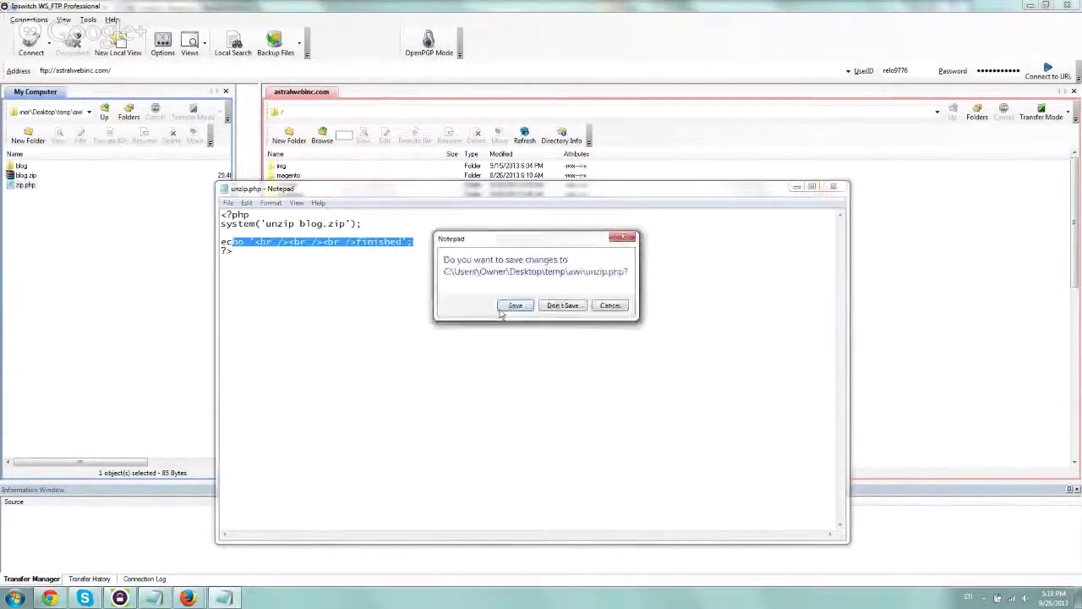
click(514, 372)
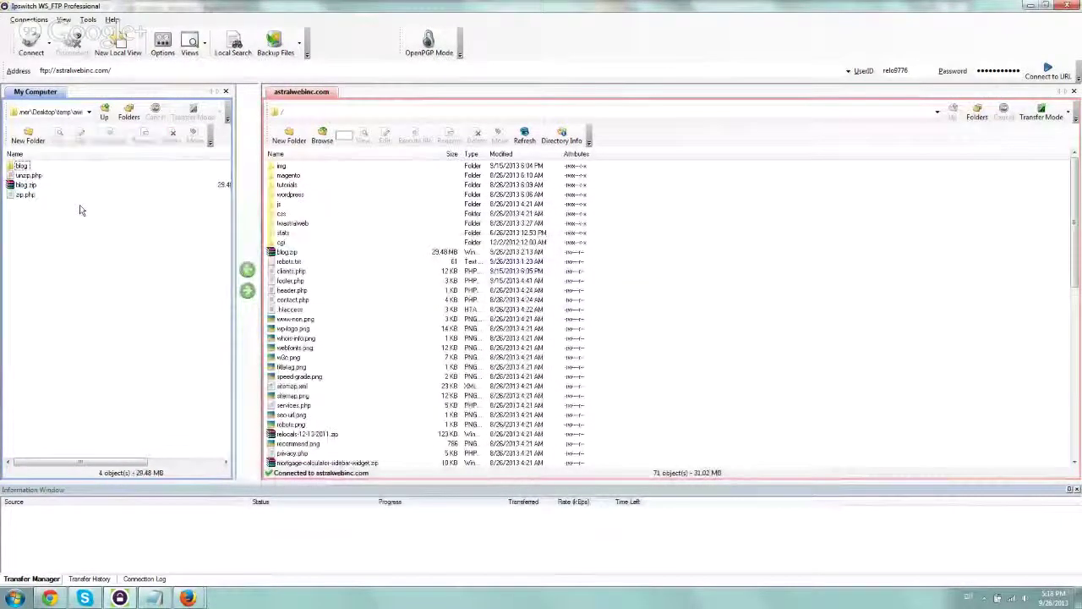
double_click(29, 175)
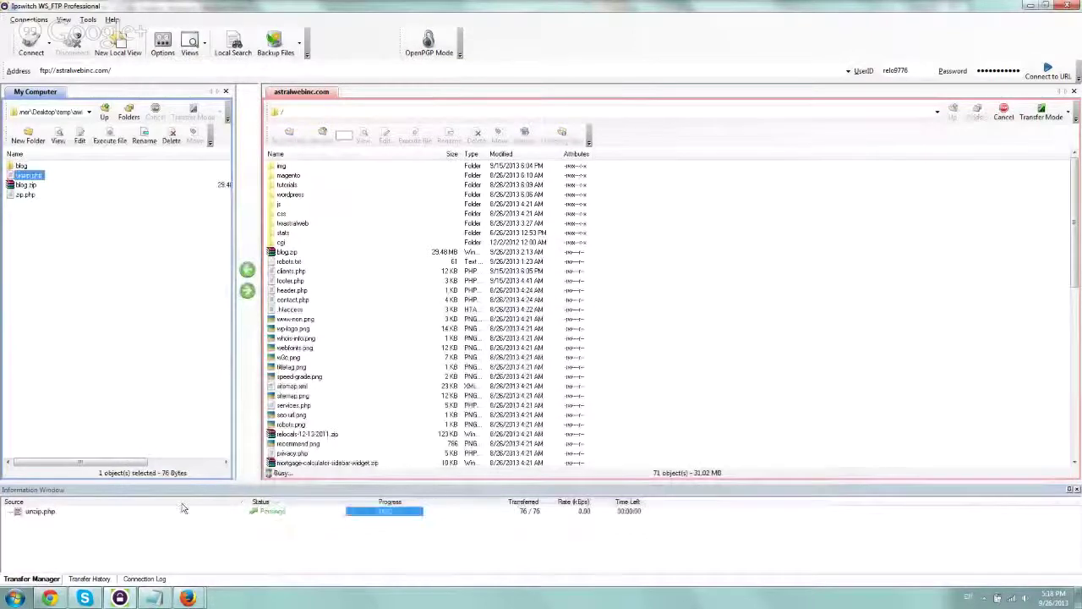